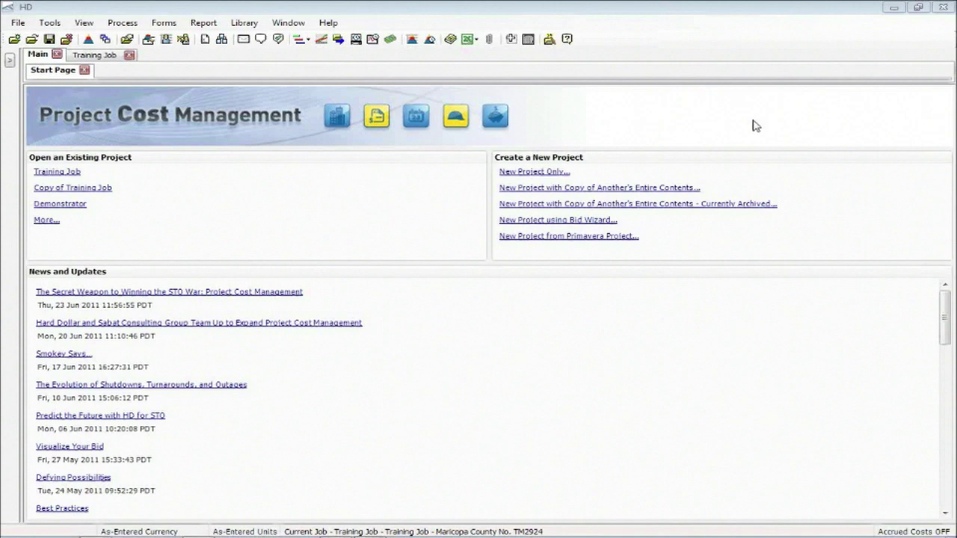
Show the Training Job's Resource Rate Register and turn on Block Select for the grid.
left_click(95, 56)
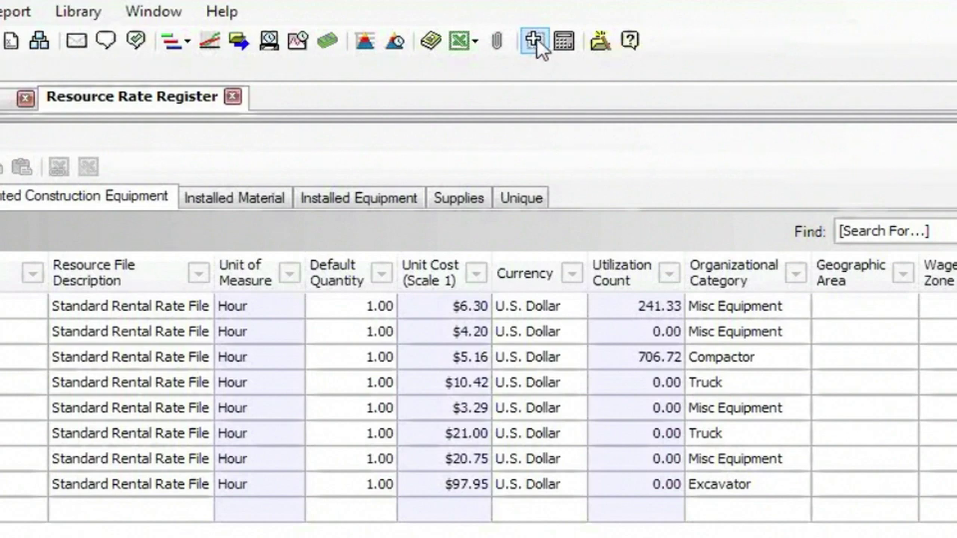
left_click(534, 43)
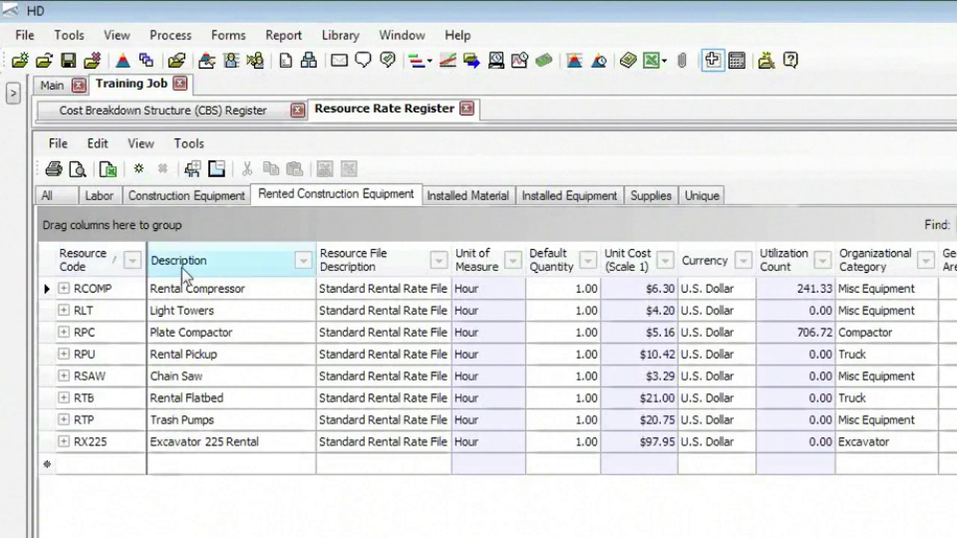
Copy the R1 Rental One and R2 Rental Two entries from Excel cells E44:F45.
key("alt+Tab")
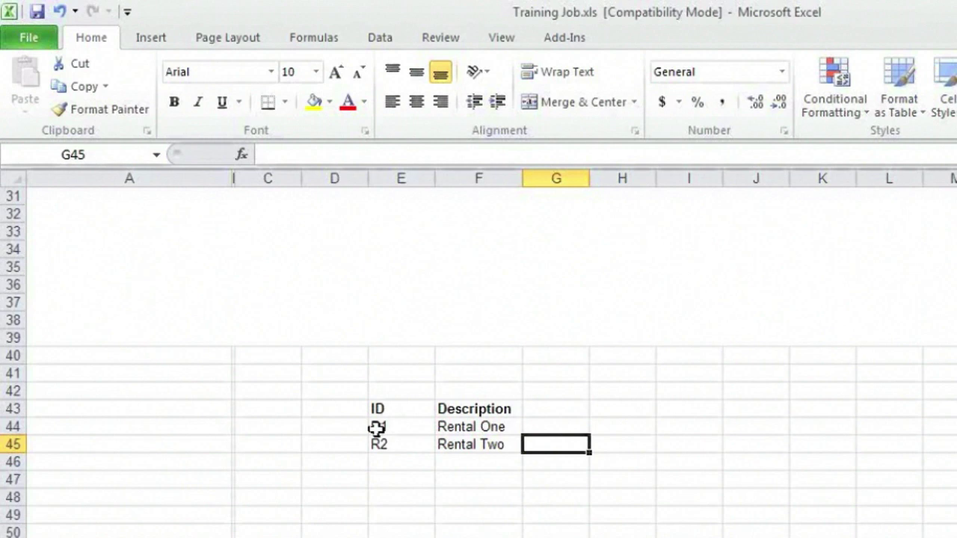
left_click_drag(376, 428, 478, 443)
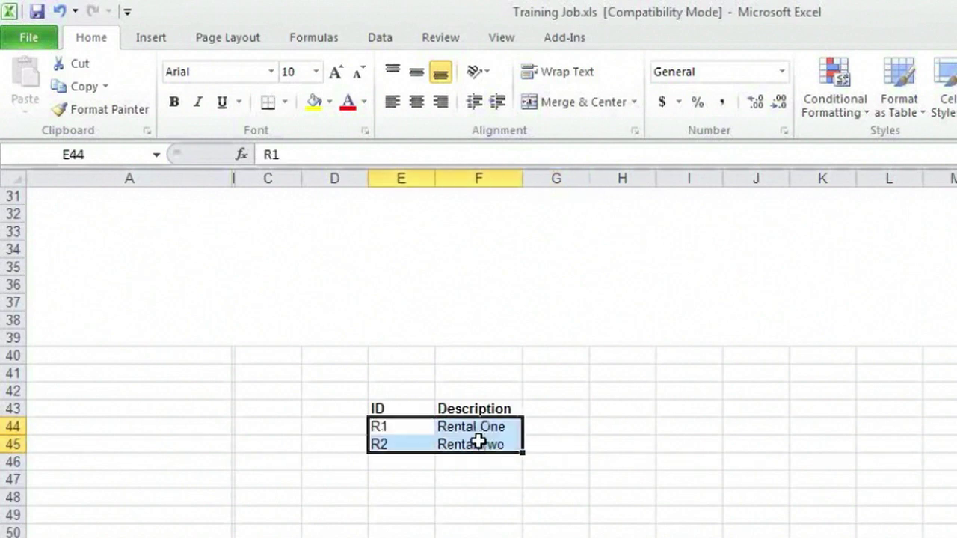
right_click(478, 442)
left_click(529, 478)
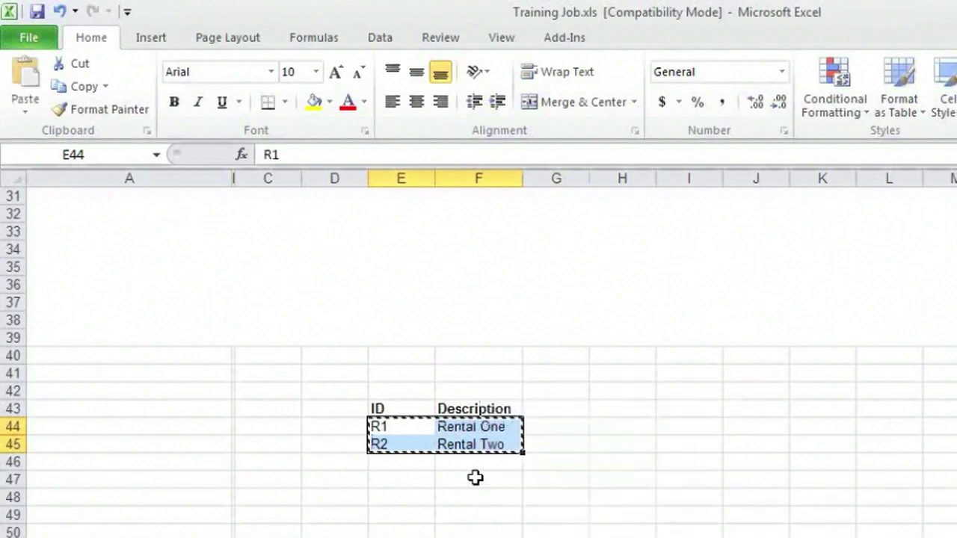
Paste R1 Rental One and R2 Rental Two into the register's new row and confirm the insert.
key("alt+Tab")
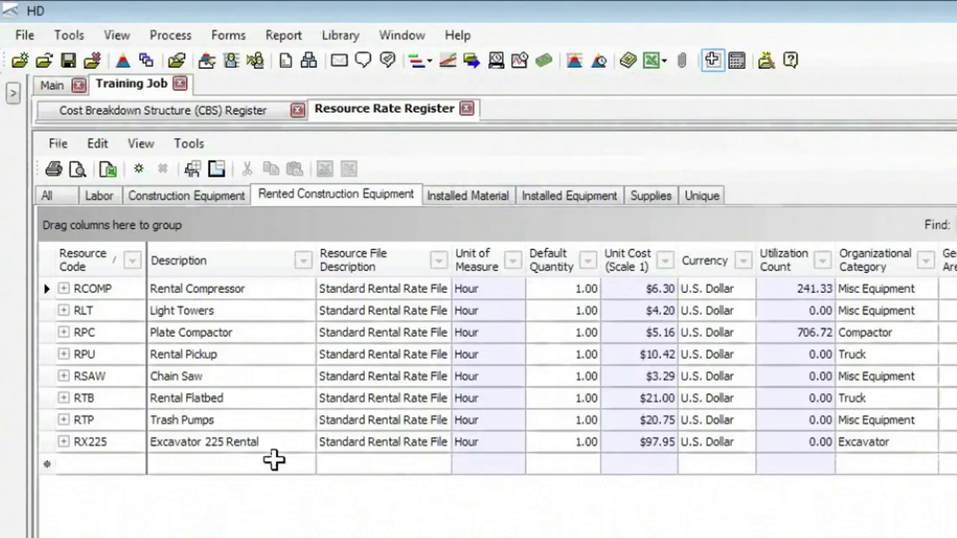
left_click(105, 464)
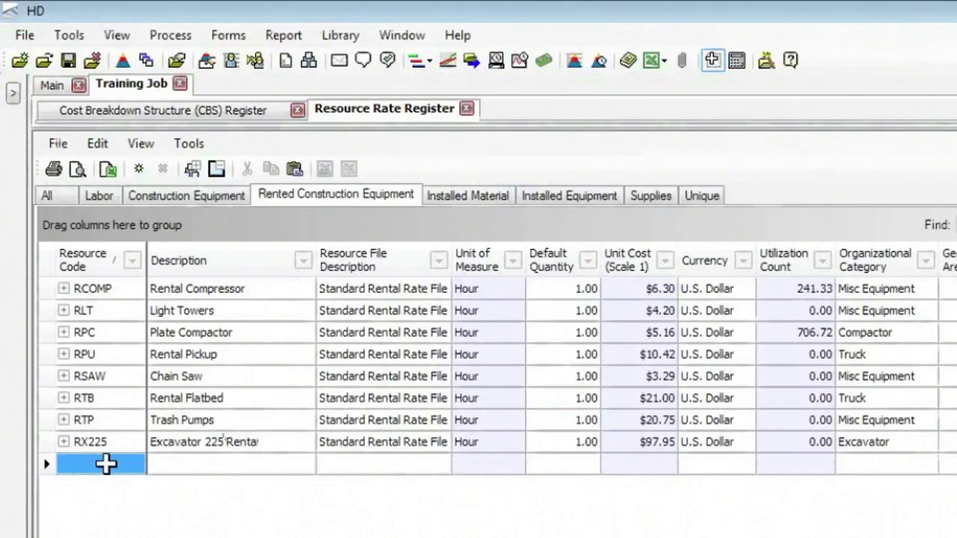
right_click(105, 464)
key("ctrl+v")
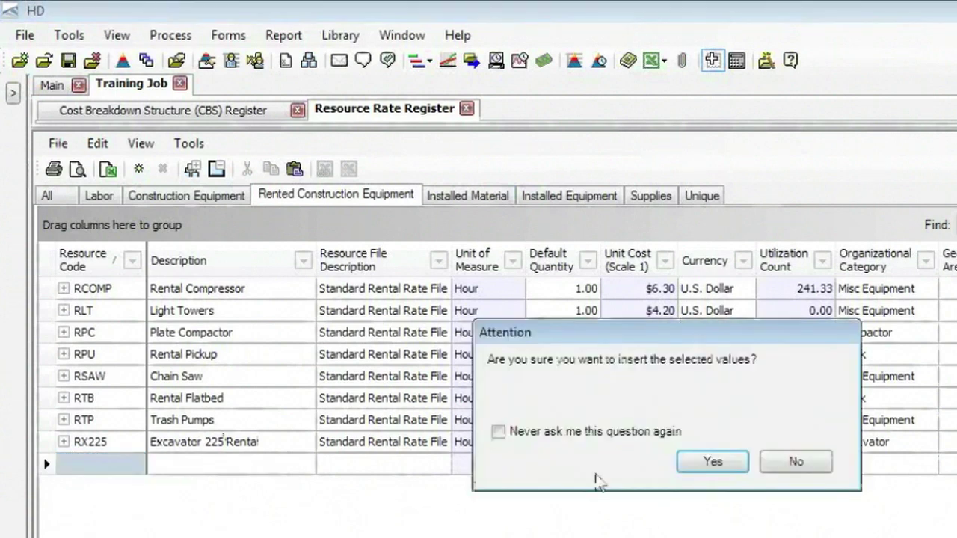
left_click(688, 462)
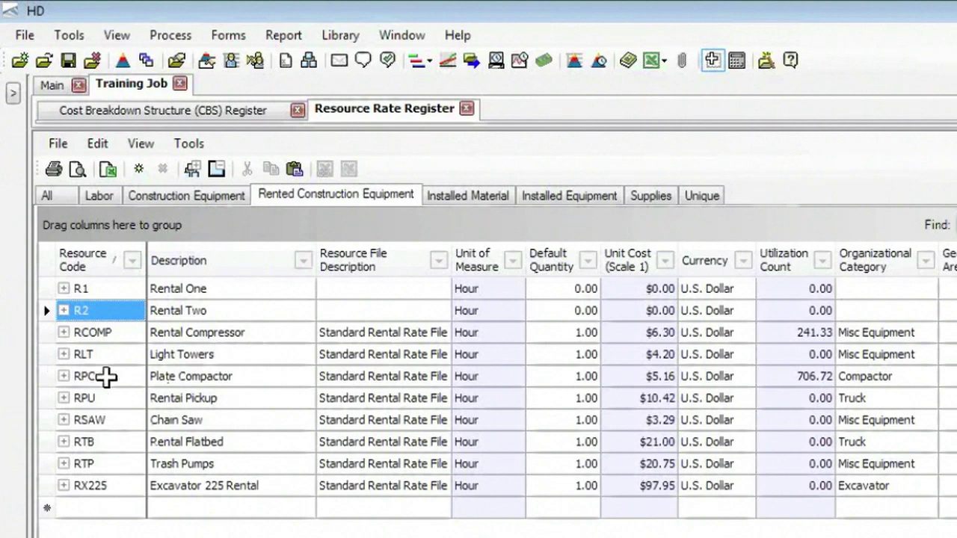
Copy the RPC through RX225 resource rows from the register.
left_click_drag(102, 376, 623, 487)
right_click(551, 428)
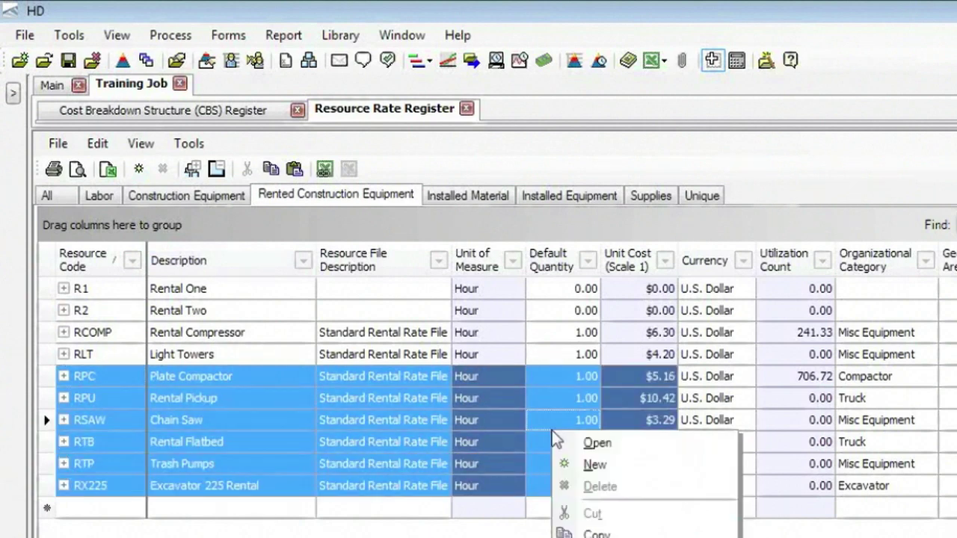
left_click(590, 535)
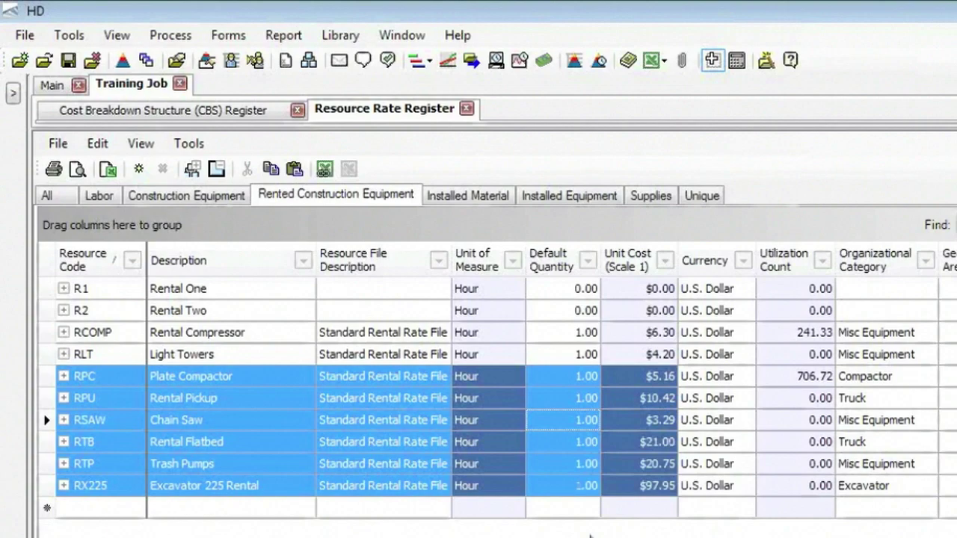
Paste the HD resource rows as text only at Excel cell E48 and save the Training Job workbook.
key("alt+Tab")
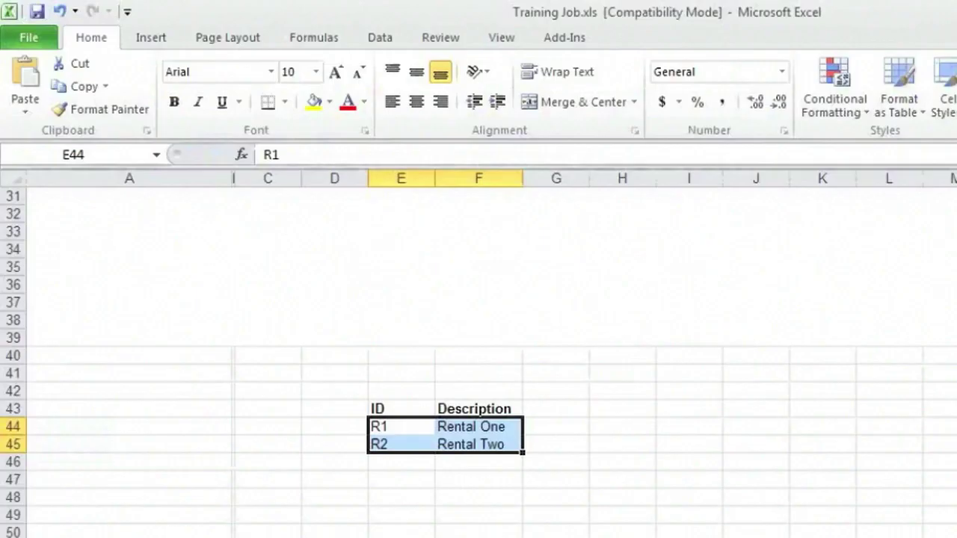
left_click(395, 497)
right_click(395, 496)
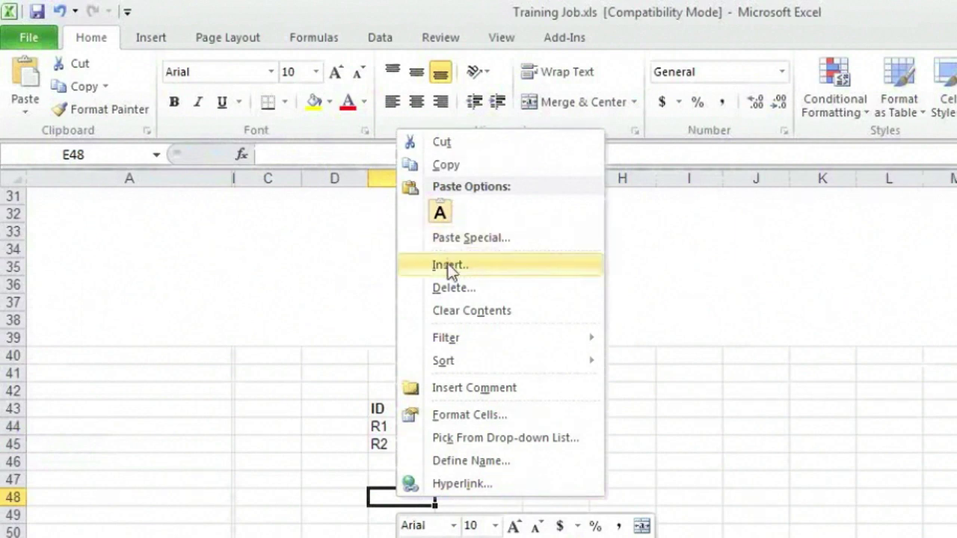
left_click(440, 213)
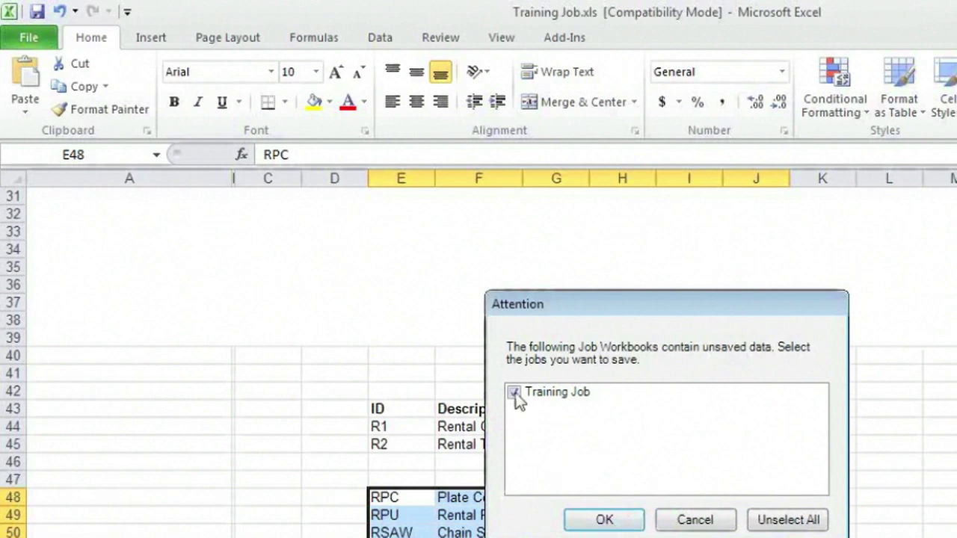
left_click(597, 517)
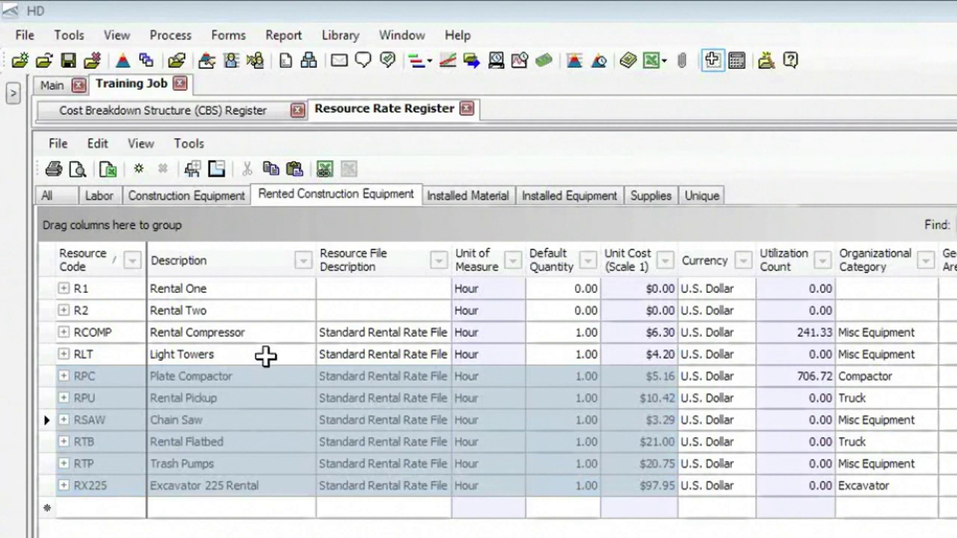
Clear the multi-row resource selection and switch to the Cost Breakdown Structure (CBS) Register.
left_click(711, 62)
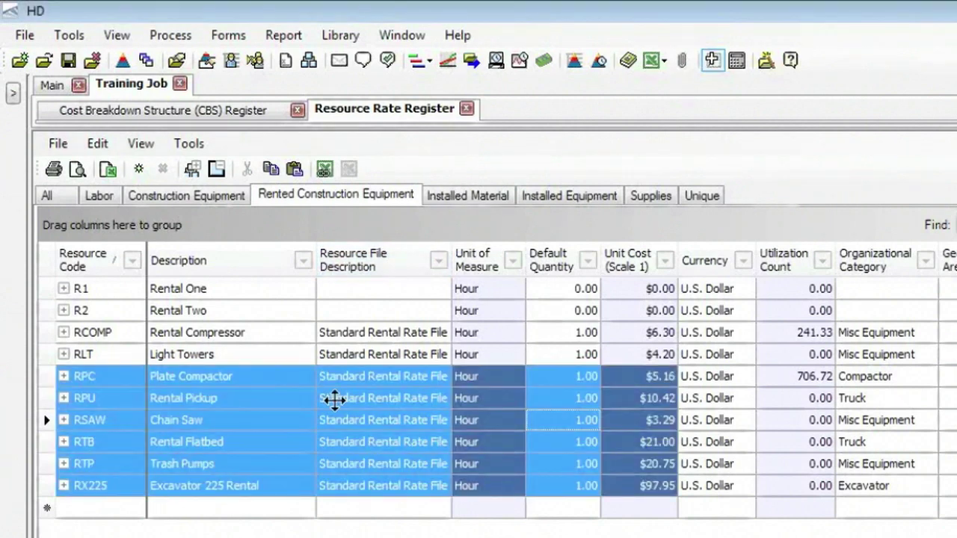
left_click(270, 385)
left_click(275, 350)
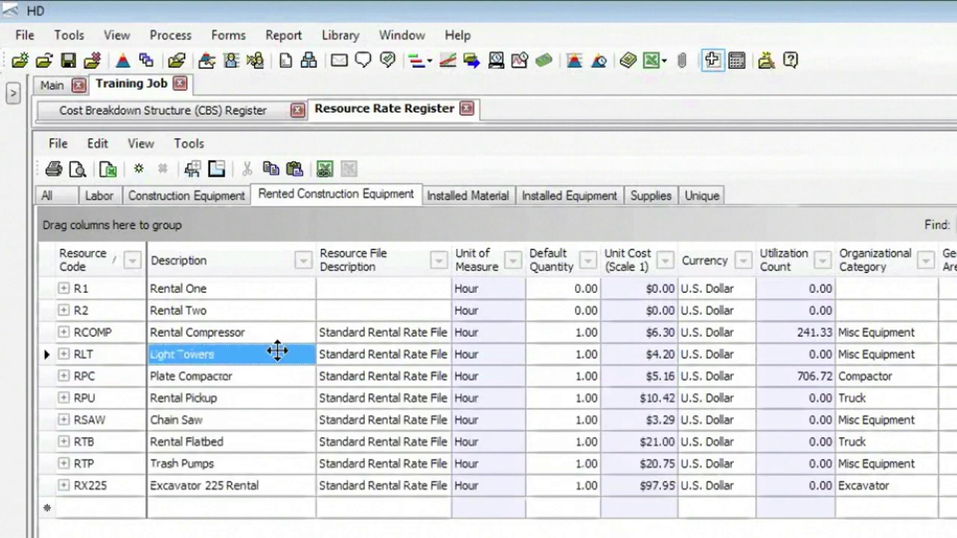
left_click(461, 379)
left_click(473, 403)
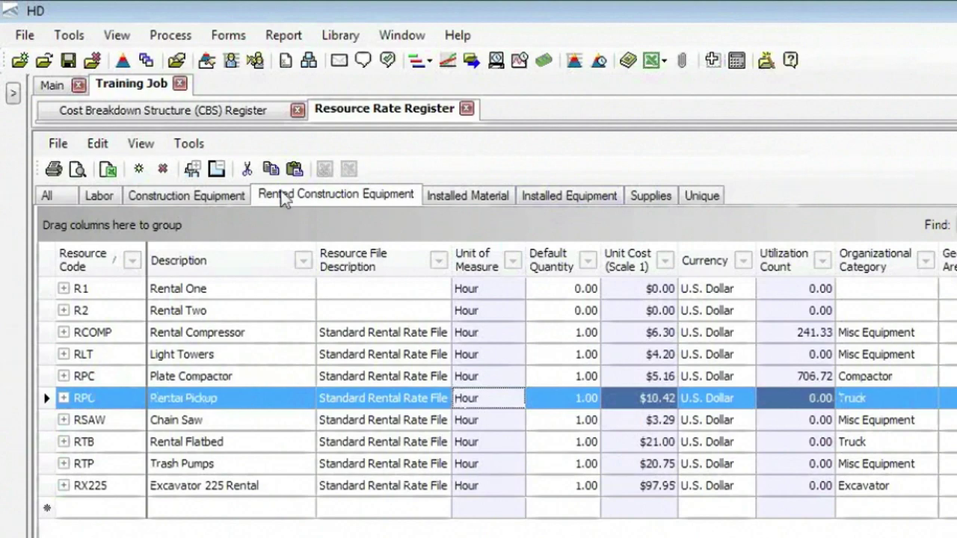
left_click(253, 112)
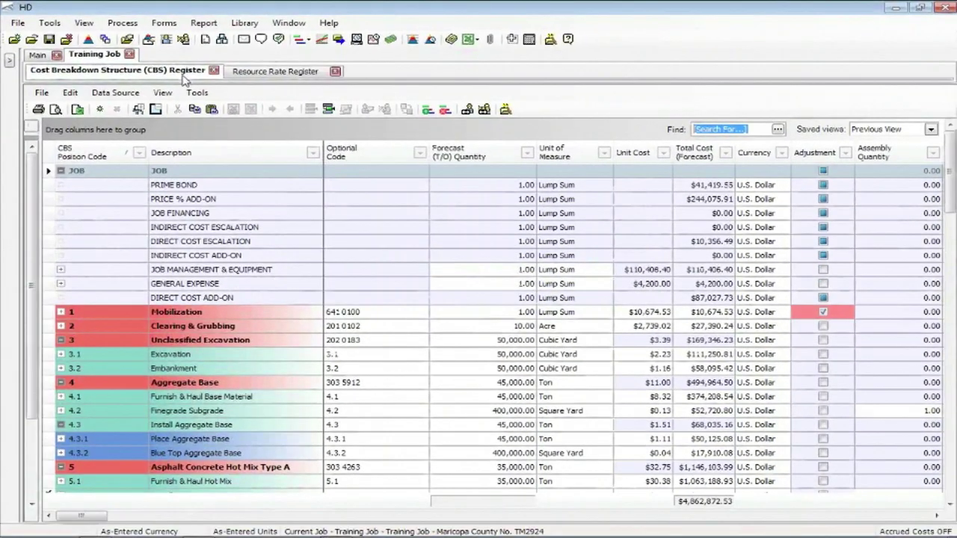
Open Training Job.xls in Excel through Open Active Job's Workbook.
left_click(246, 26)
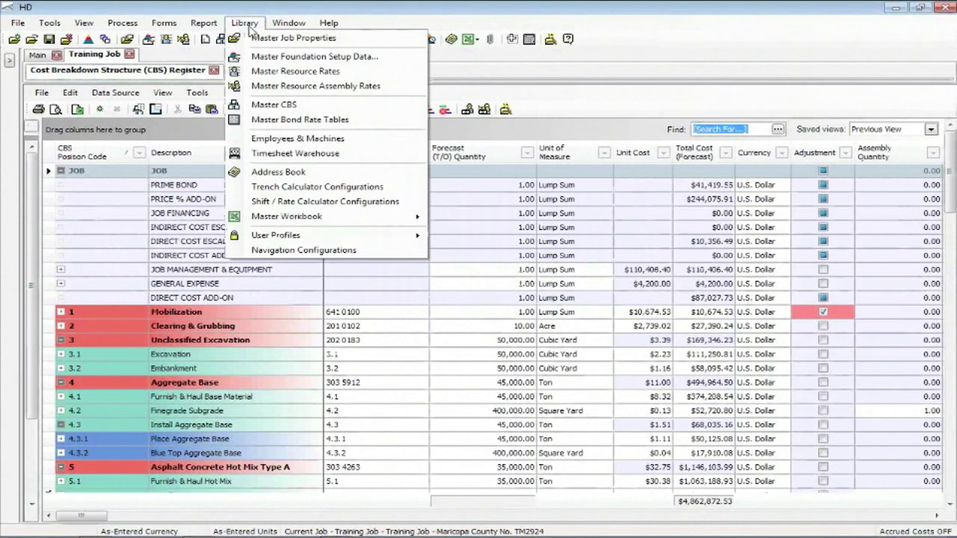
mouse_move(288, 219)
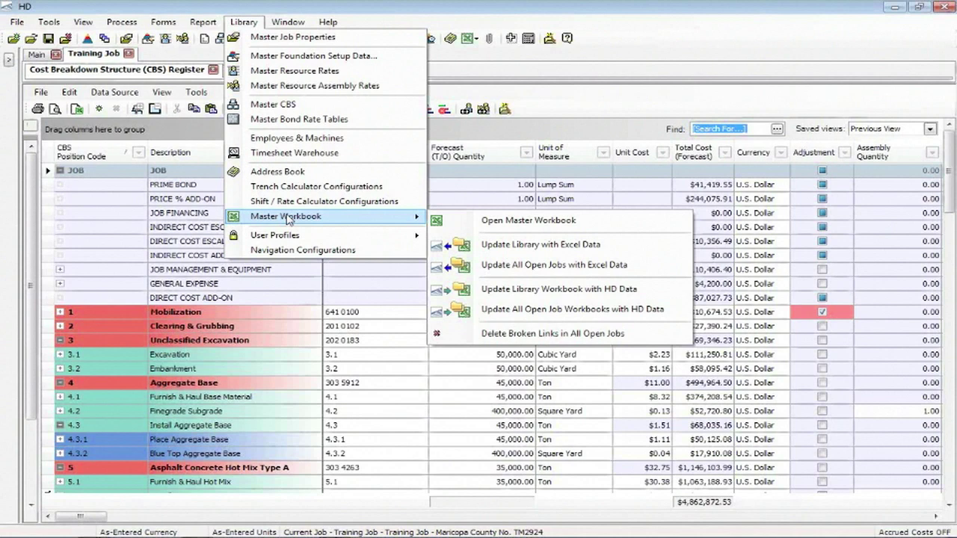
left_click(129, 216)
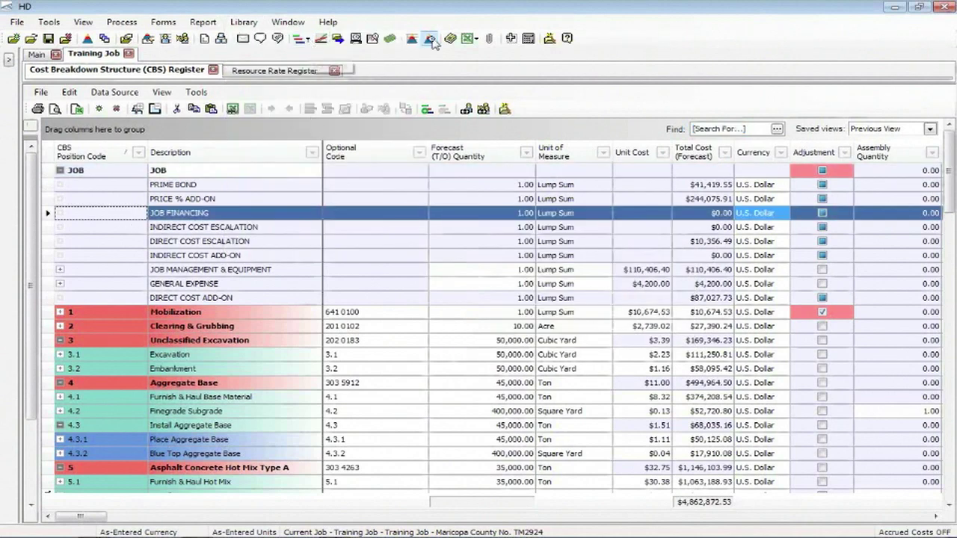
left_click(478, 40)
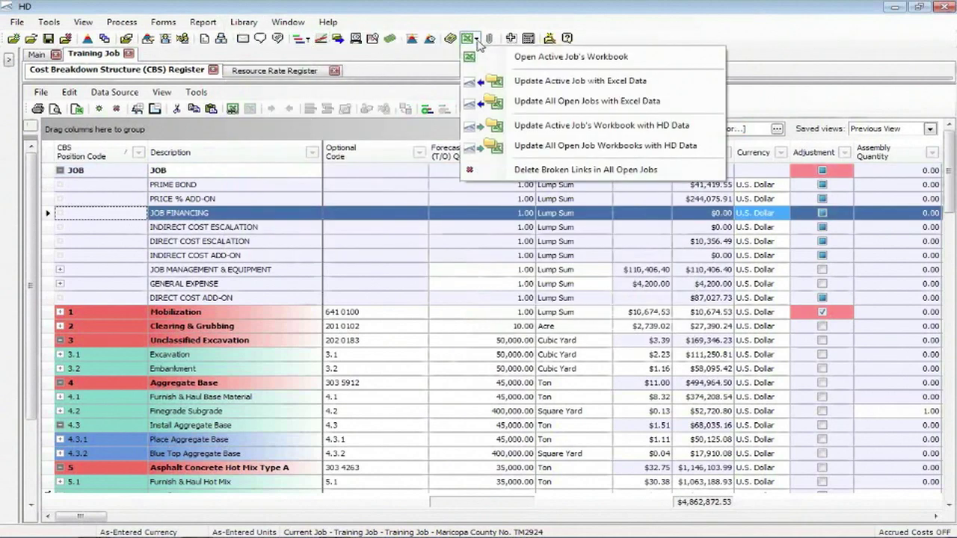
left_click(515, 59)
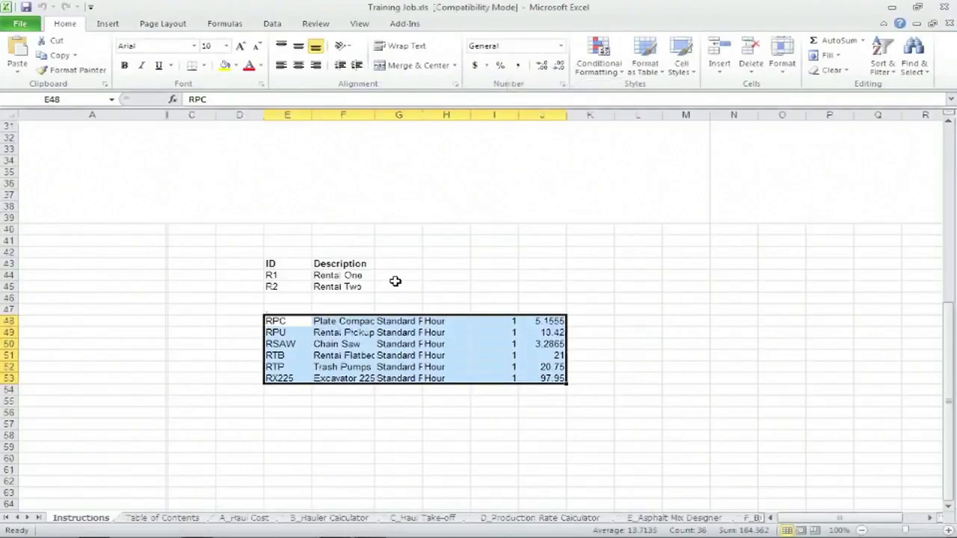
Go through the Table of Contents to the C_Haul Take-off worksheet in Training Job.xls.
scroll(400, 278, "up", 10)
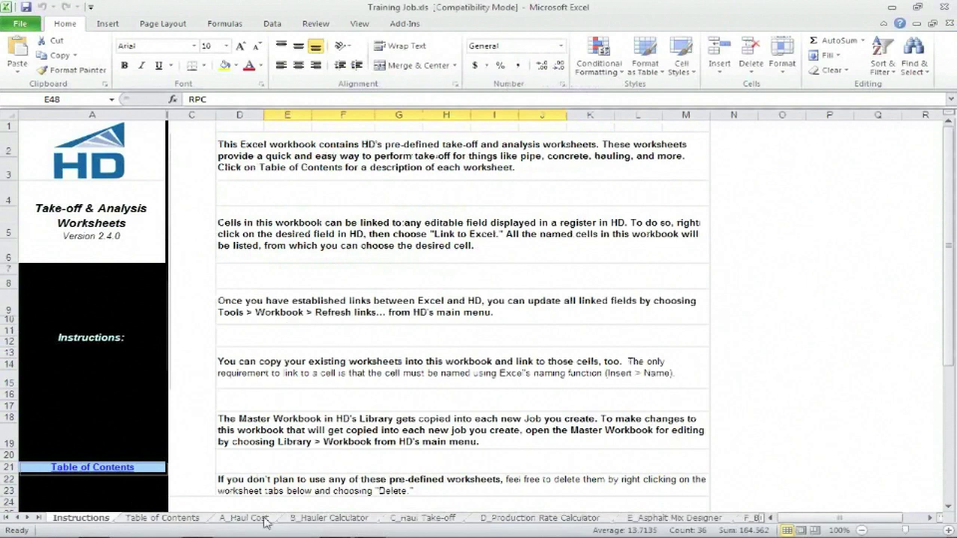
left_click(185, 521)
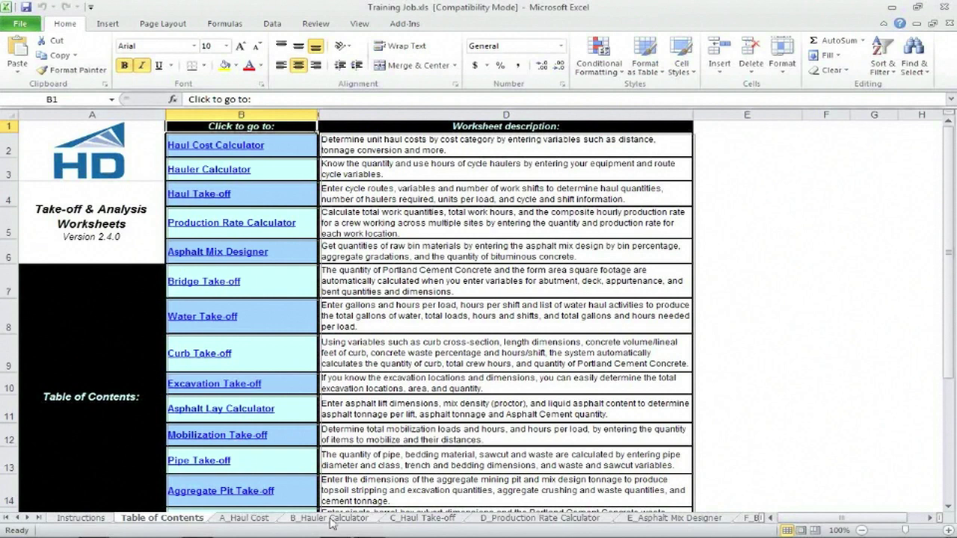
left_click(423, 518)
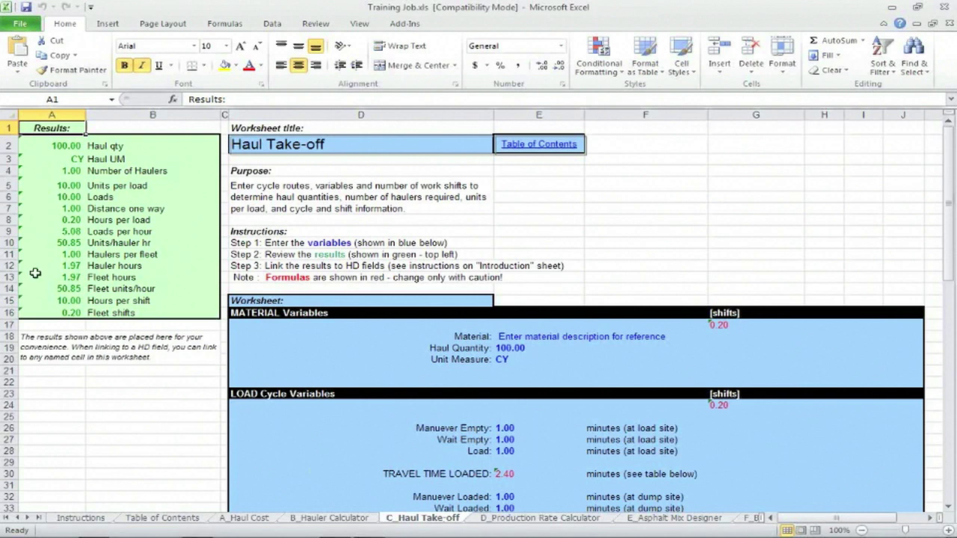
left_click(55, 146)
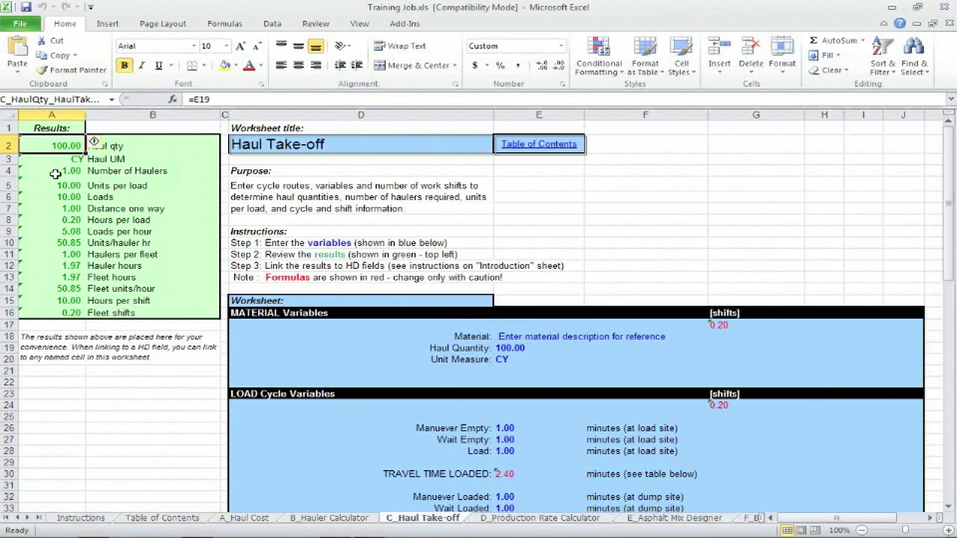
left_click(50, 170)
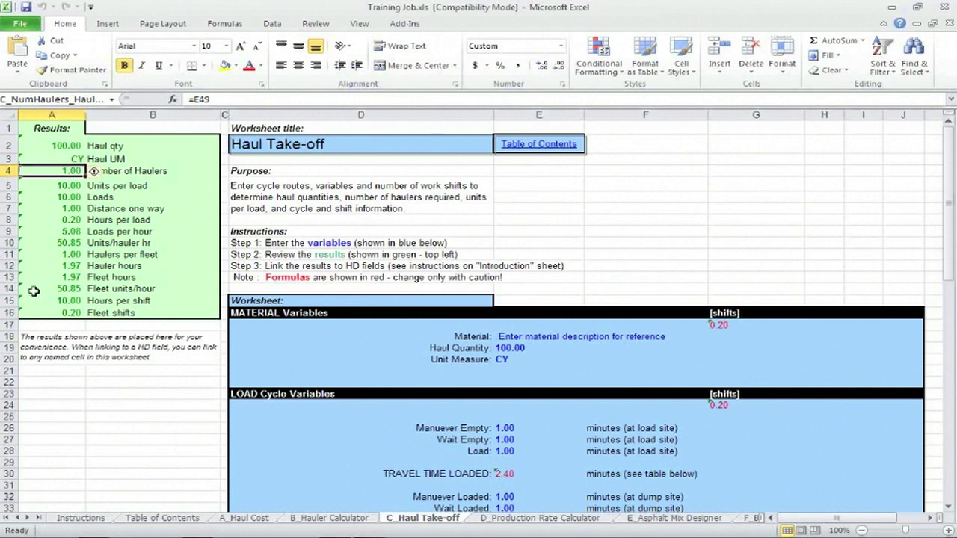
left_click(60, 198)
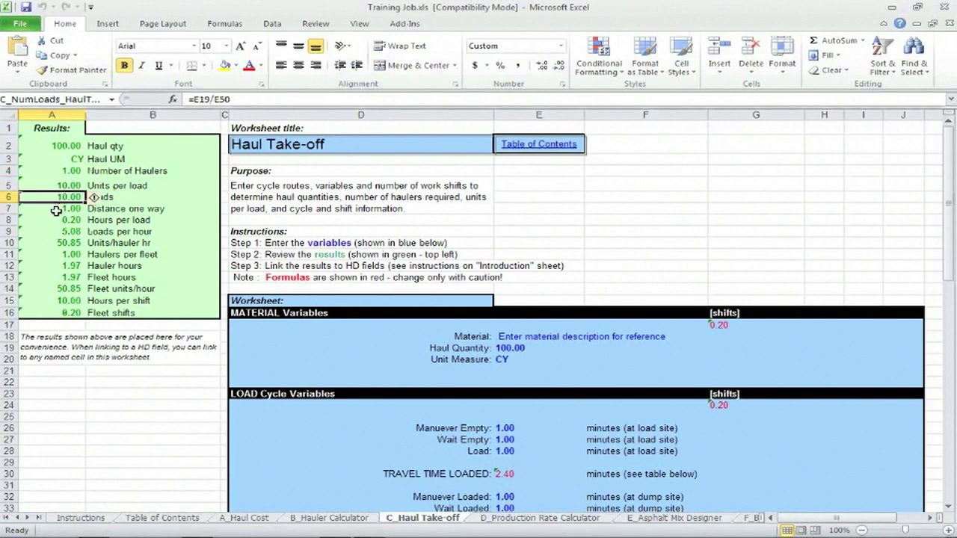
left_click(58, 209)
left_click(57, 220)
left_click(56, 233)
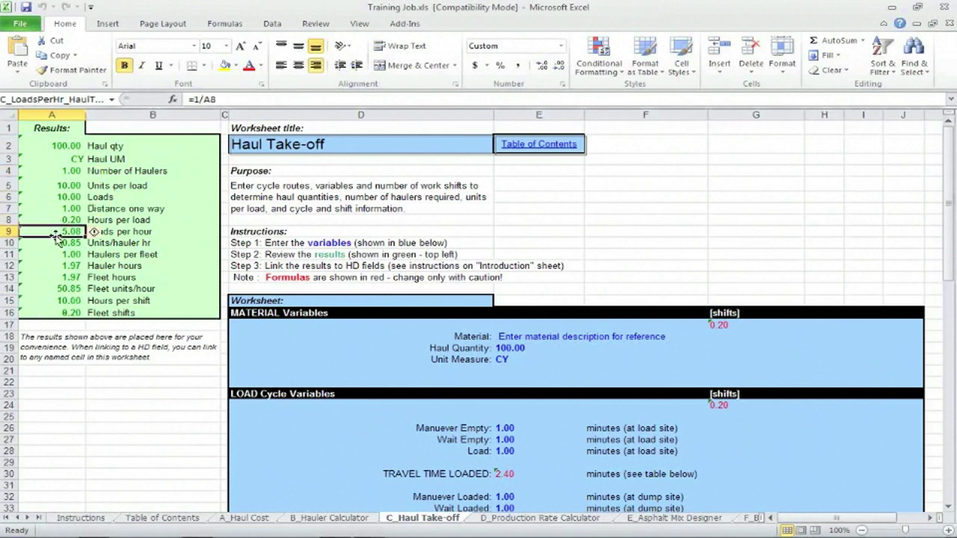
left_click(54, 243)
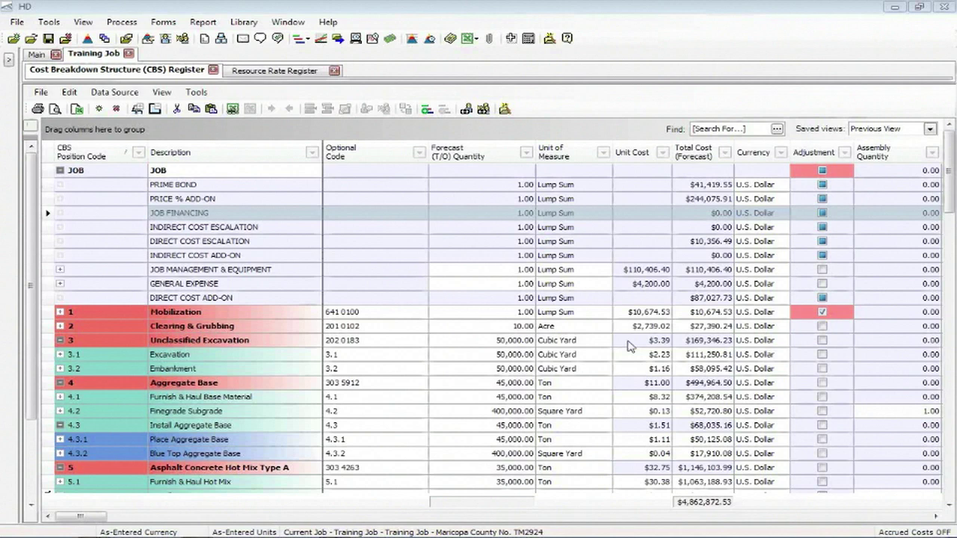
Select the 3.1 Excavation item (50,000.00 CY at $2.23) in the CBS Register.
left_click(135, 357)
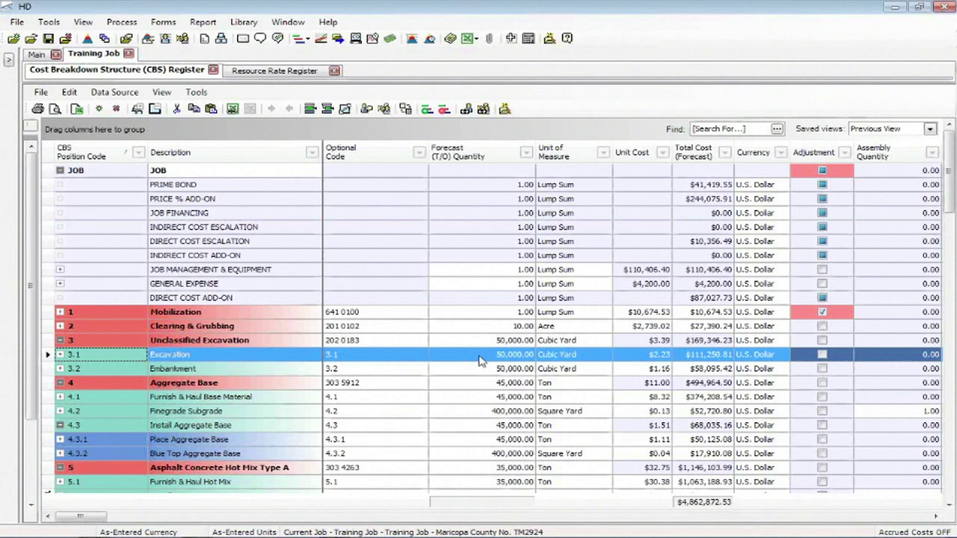
Open the Link to Excel dialog for Excavation 3.1's Forecast (T/O) Quantity.
left_click(480, 359)
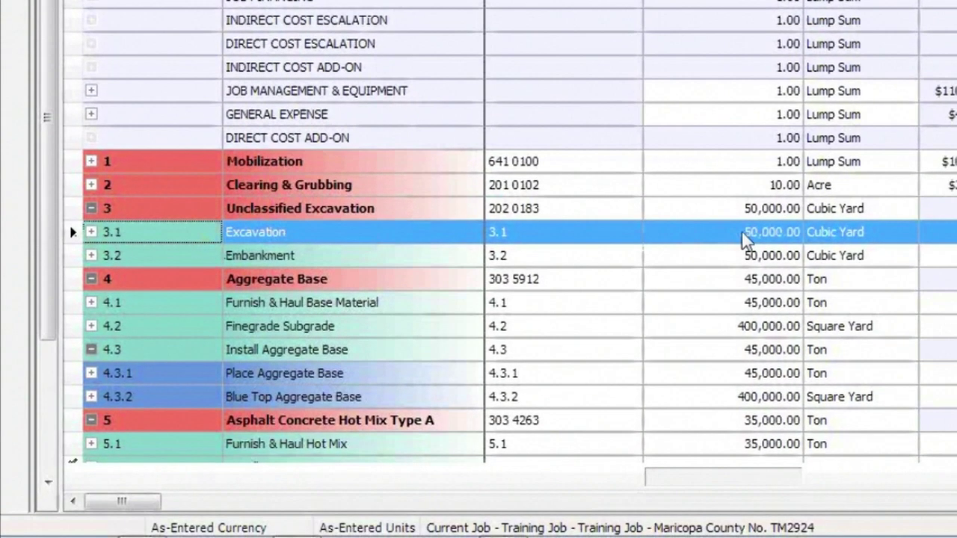
right_click(736, 237)
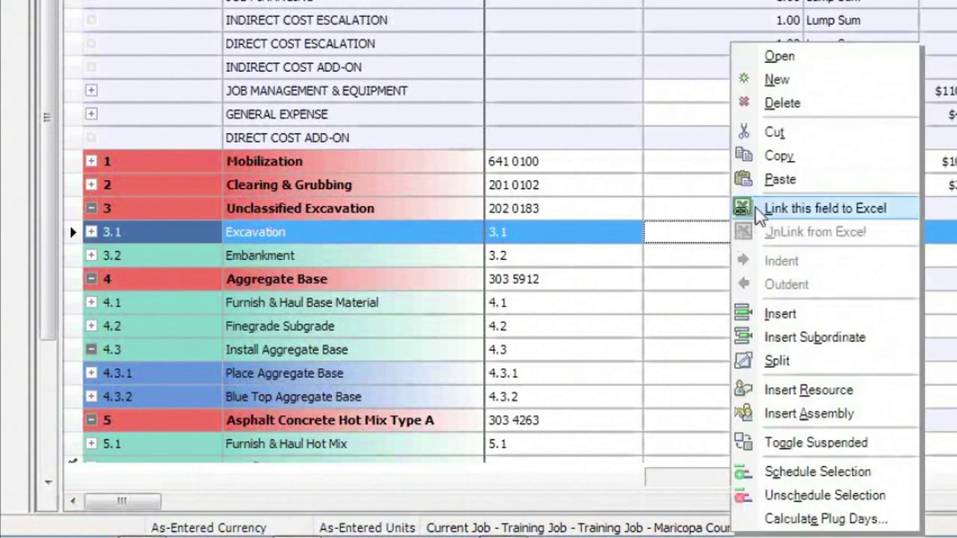
left_click(759, 211)
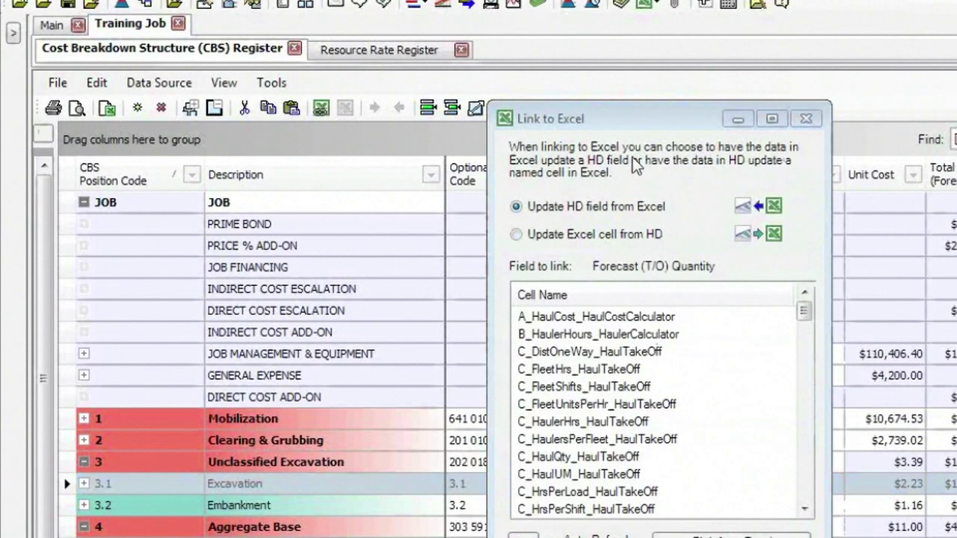
Link the quantity to named cell F_ApproachpccCY_BridgeTakeOff, keeping Change TOTAL cost, giving 0.04 CY.
left_click_drag(625, 117, 577, 39)
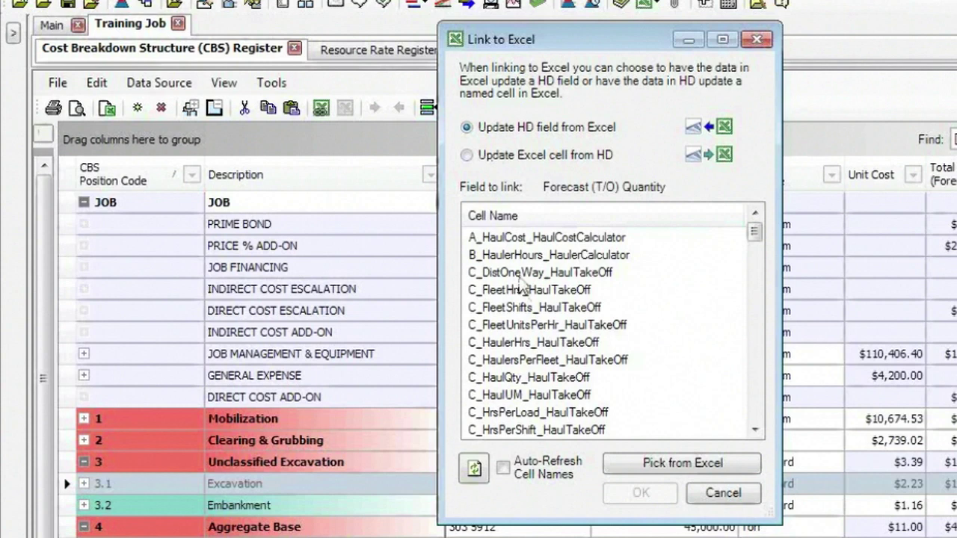
scroll(753, 407, "down", 10)
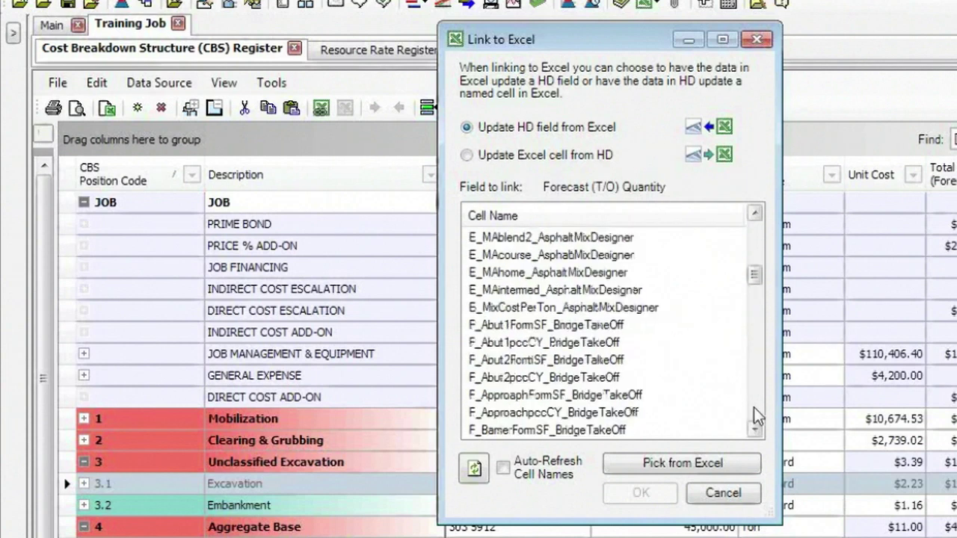
left_click(553, 413)
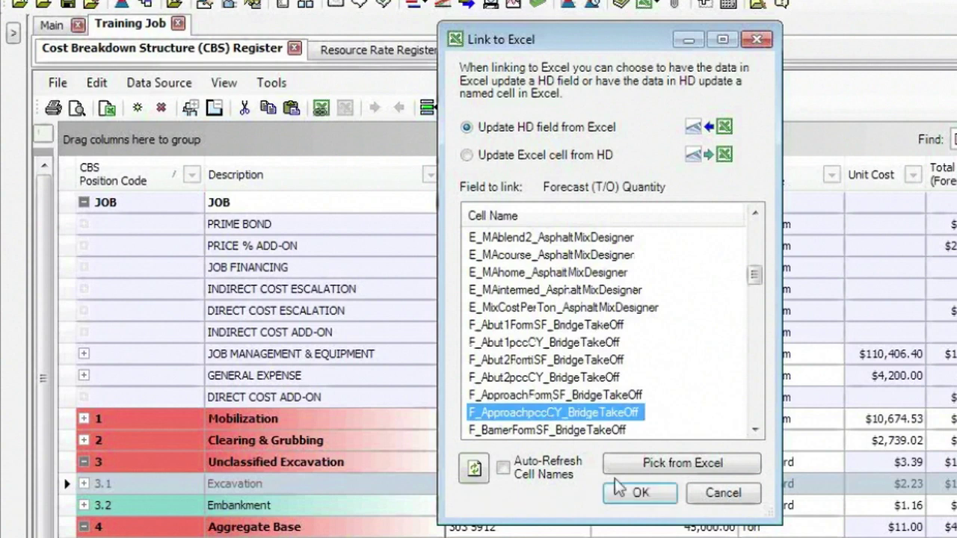
left_click(639, 494)
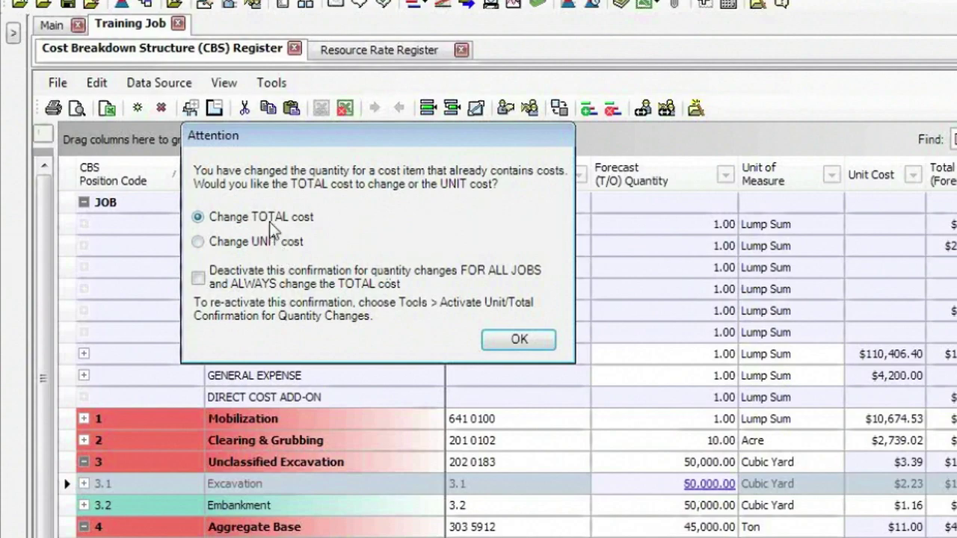
left_click(511, 342)
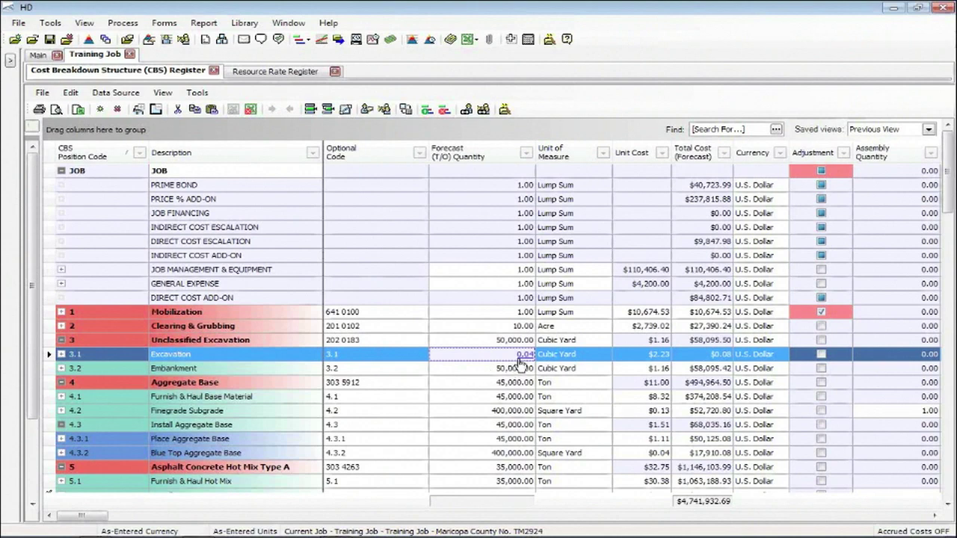
mouse_move(521, 358)
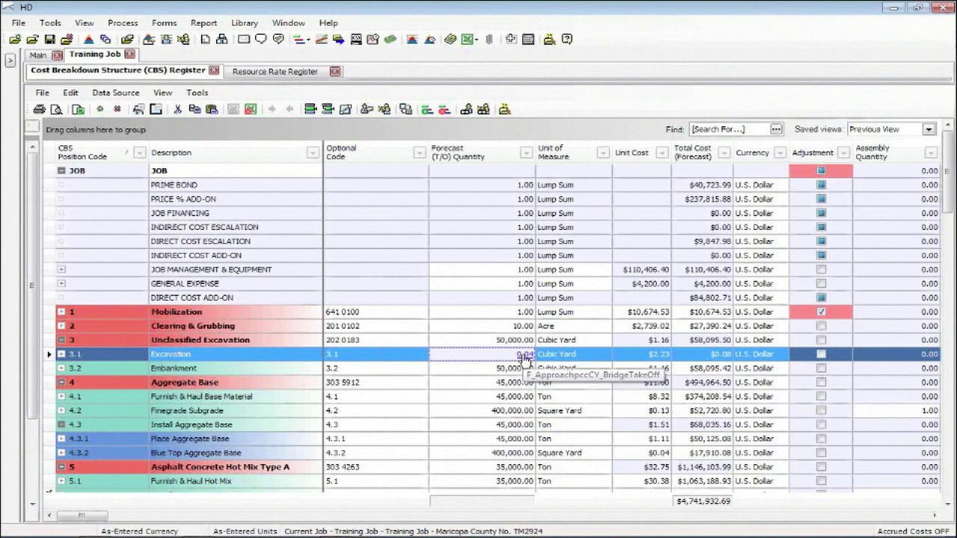
left_click(525, 359)
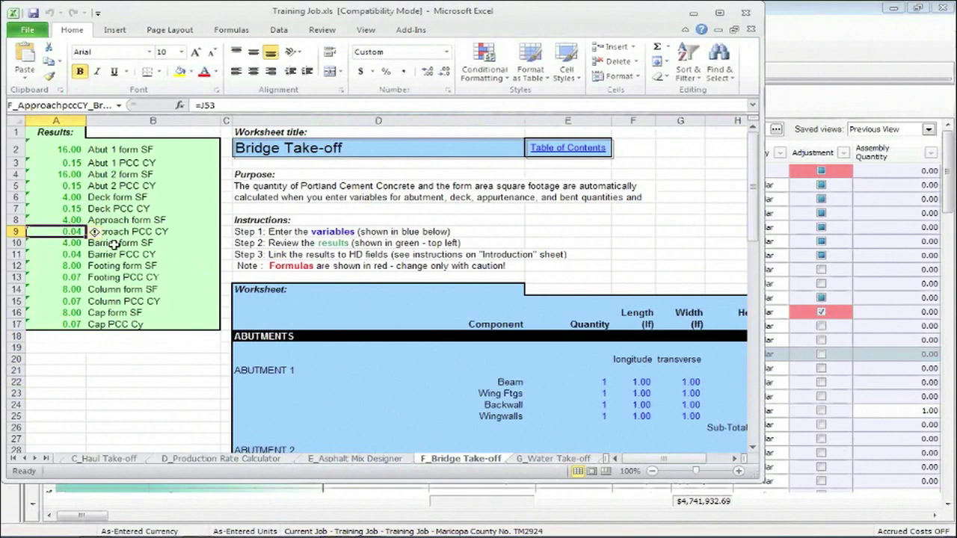
left_click(746, 13)
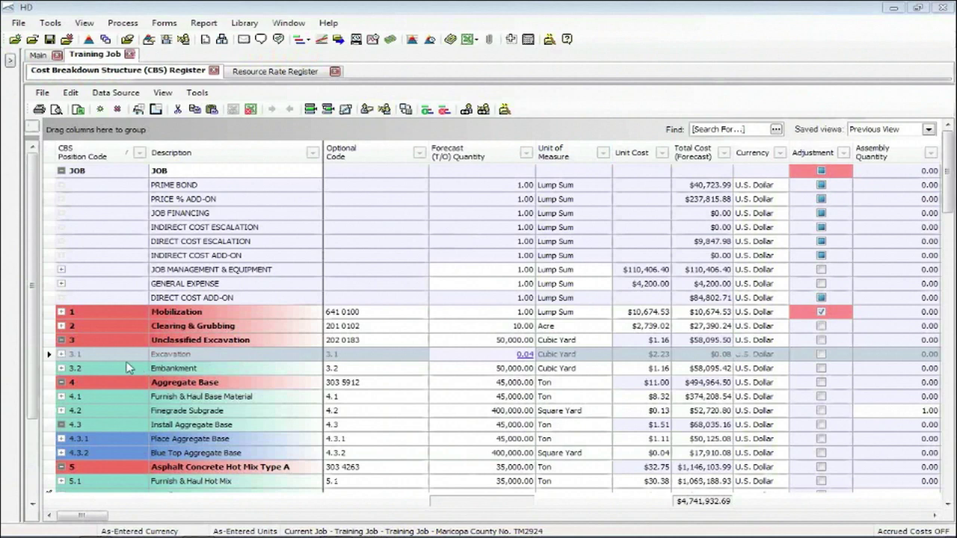